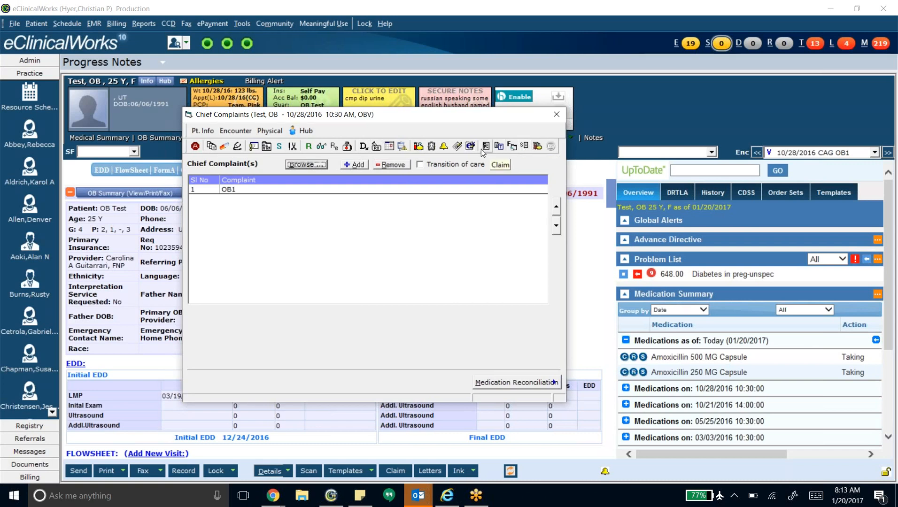
Open the Billing window for the 10/28/2016 OB visit and bring up its Super Bill form
click(390, 147)
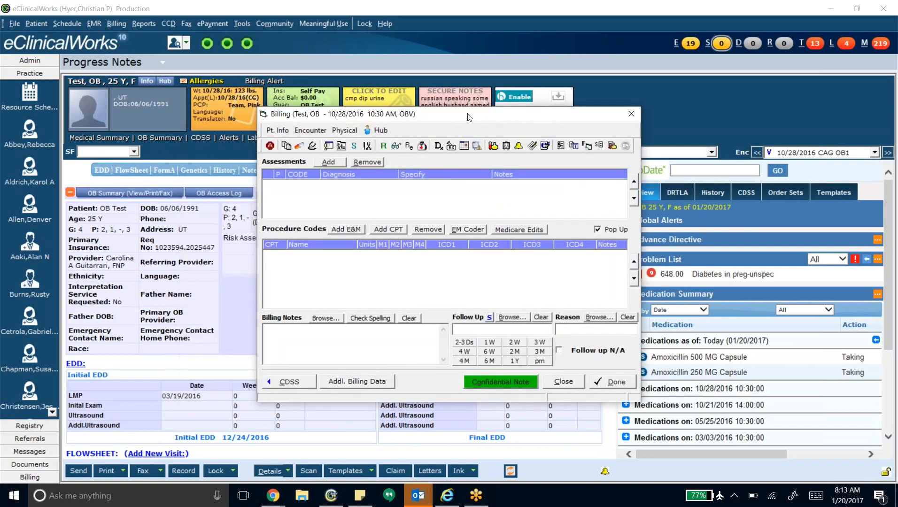
drag(455, 116, 362, 113)
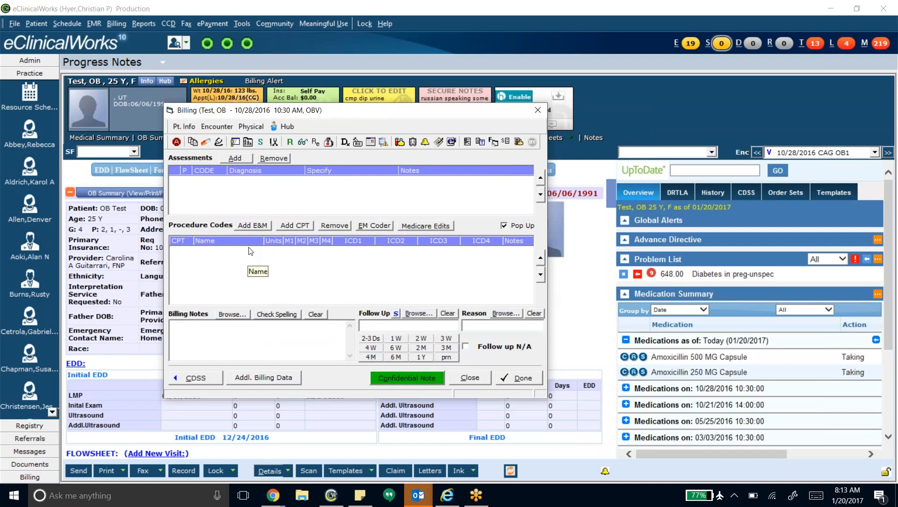
click(505, 144)
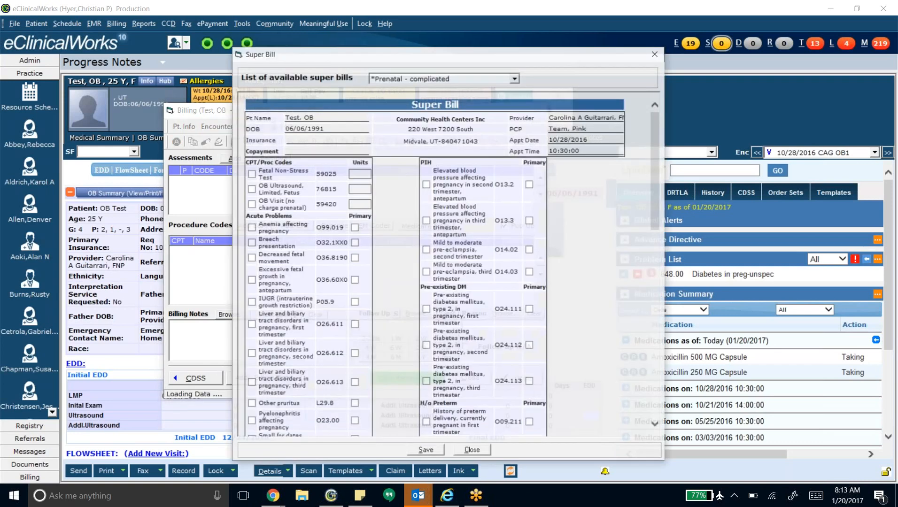
drag(453, 57, 373, 49)
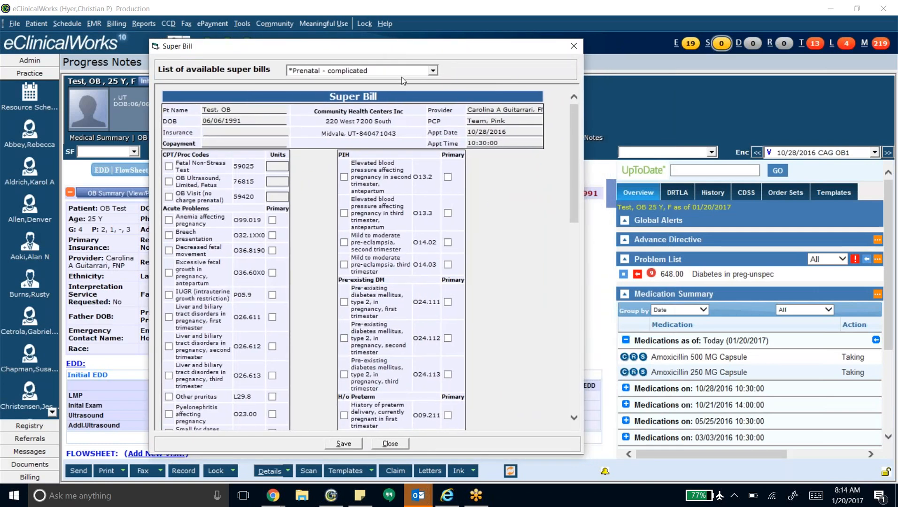
Choose the *Prenatal - complicated super bill and select the OB Visit (no charge prenatal) procedure code, 59420
click(432, 73)
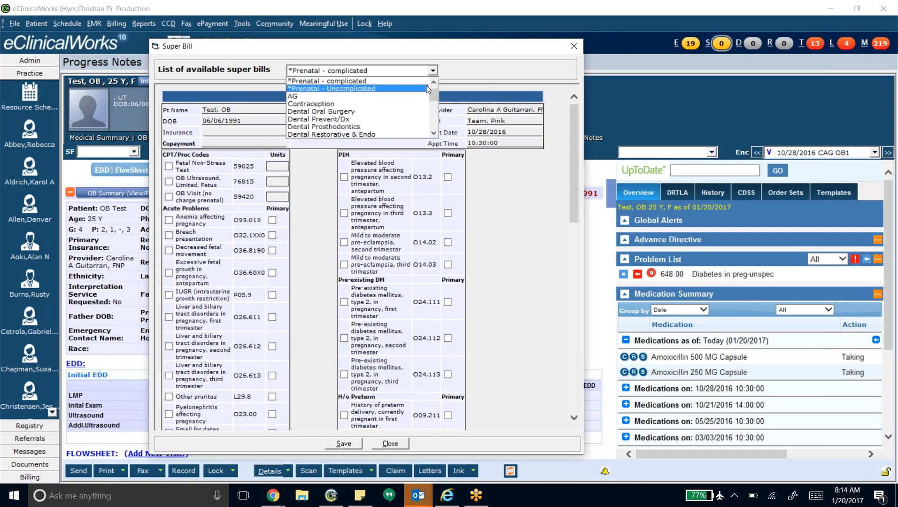
click(434, 134)
click(434, 134)
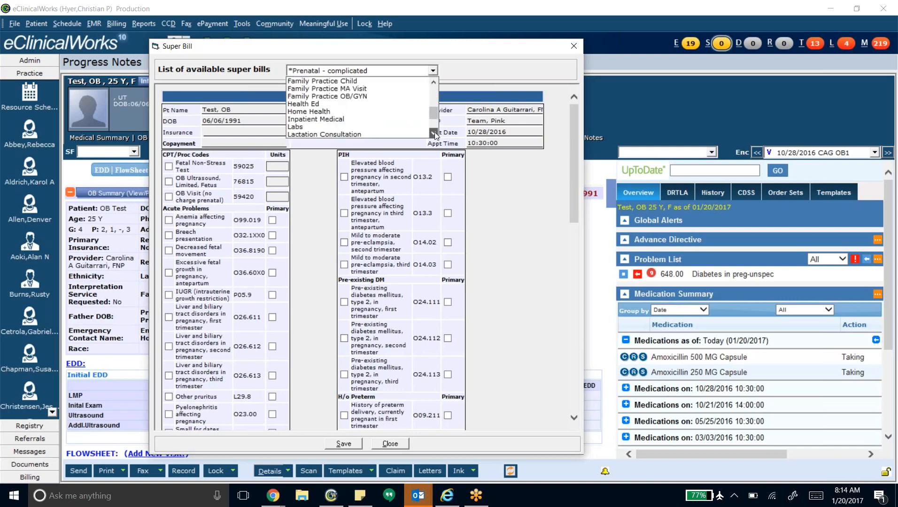
click(432, 90)
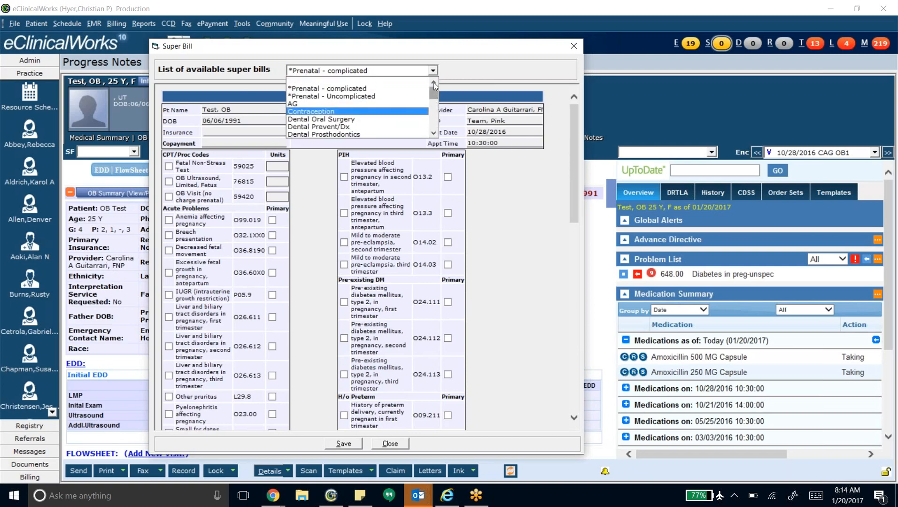
click(385, 90)
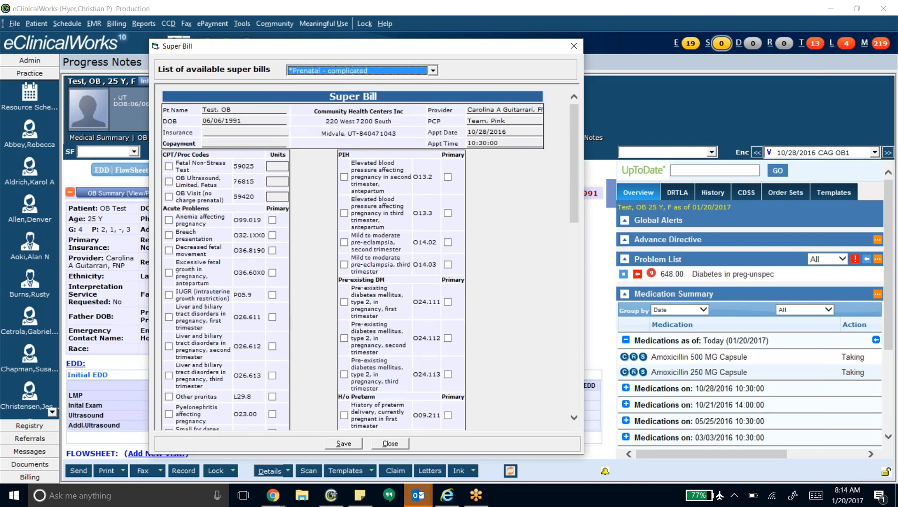
click(169, 197)
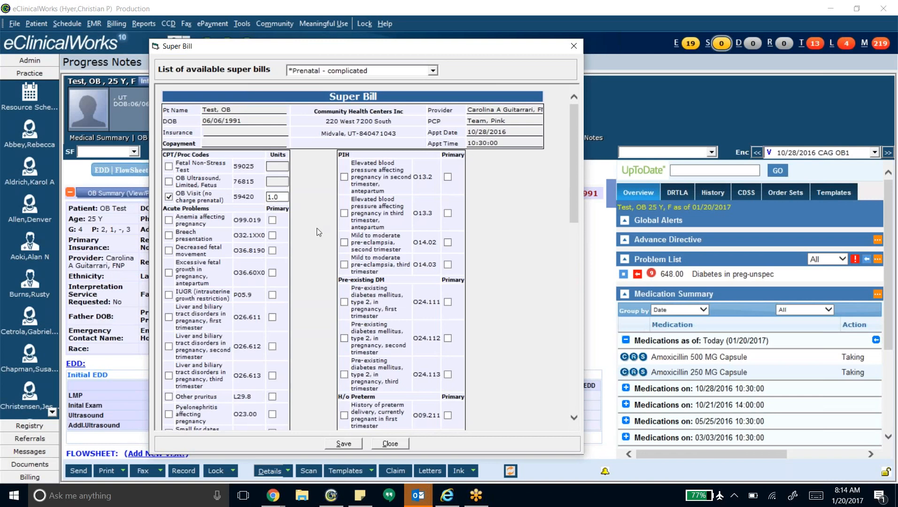
Review the super bill's Acute Problems, Social Problems, Obesity in Preg, GDM, AMA and Insuff Care diagnosis groups
scroll(316, 231, down, 5)
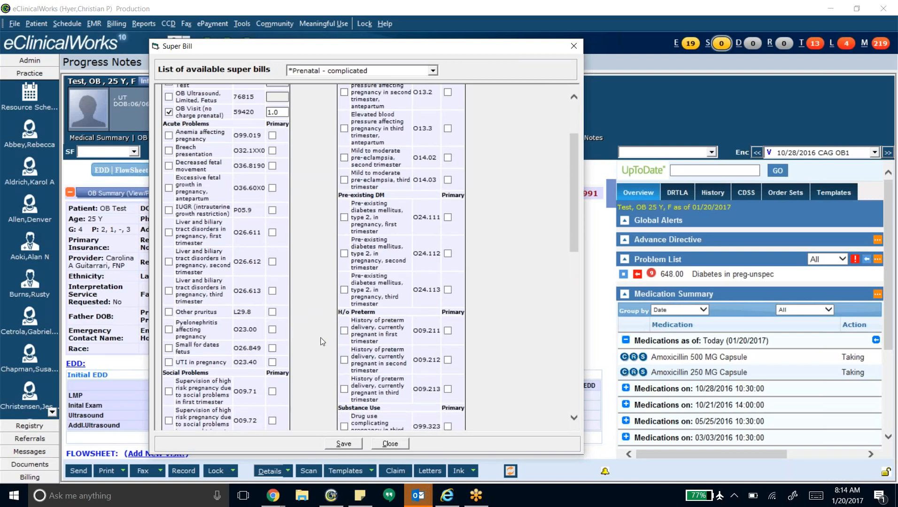
scroll(316, 345, down, 5)
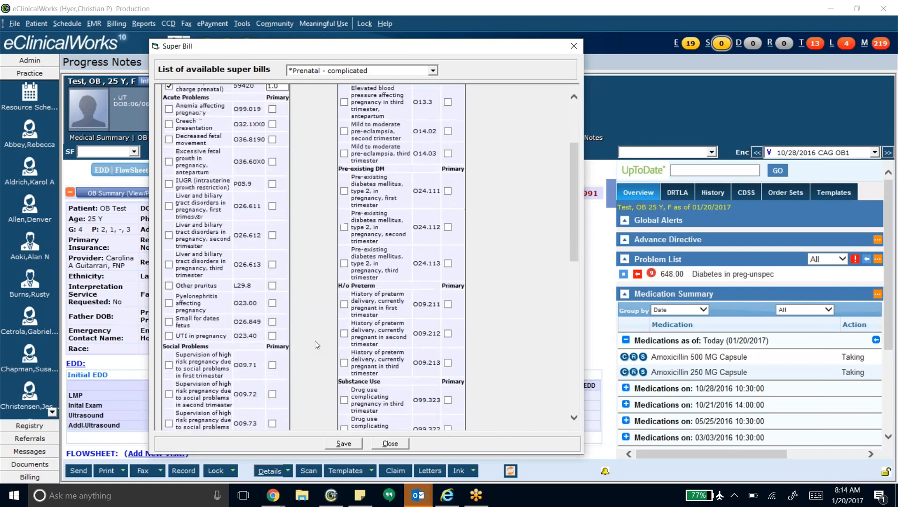
scroll(316, 345, down, 1)
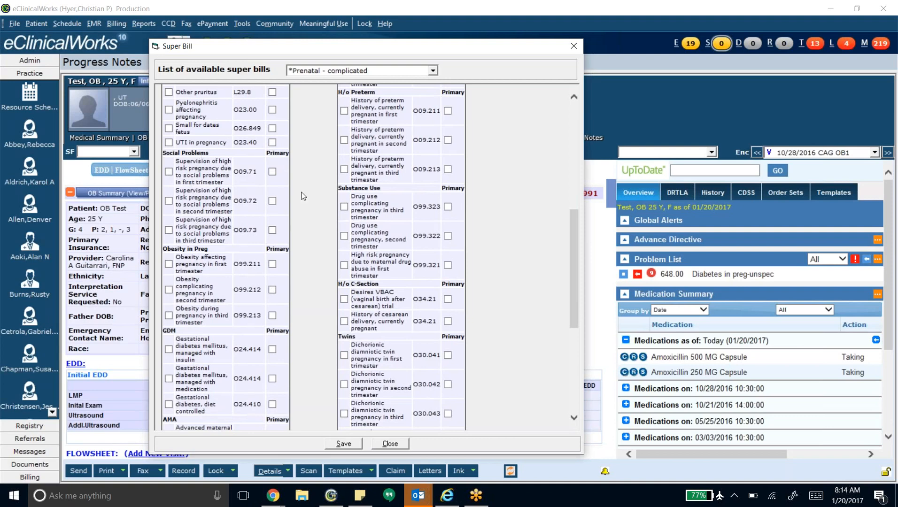
scroll(303, 196, down, 6)
scroll(303, 197, up, 8)
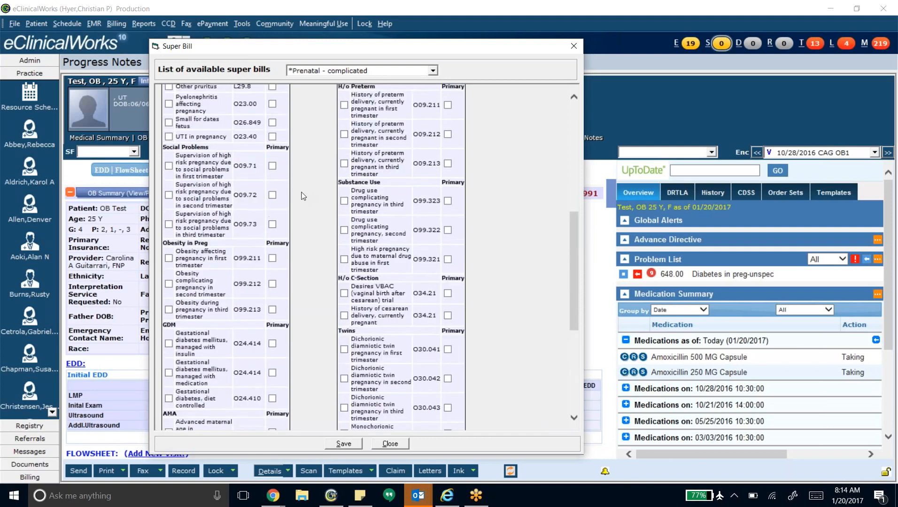
scroll(303, 196, up, 1)
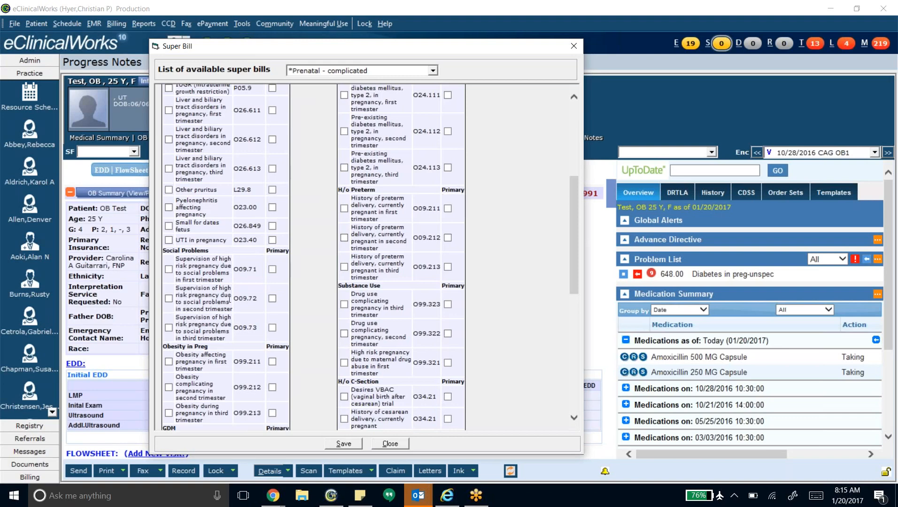
scroll(320, 224, up, 5)
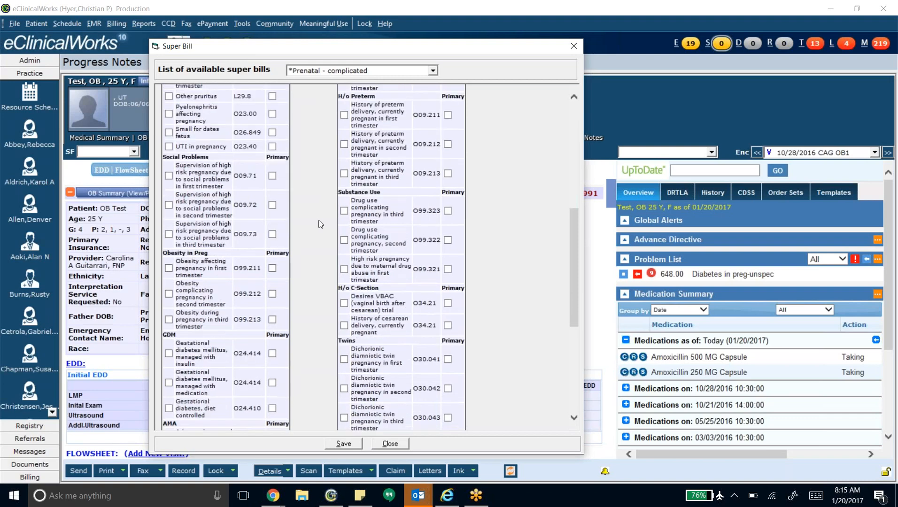
scroll(321, 224, down, 10)
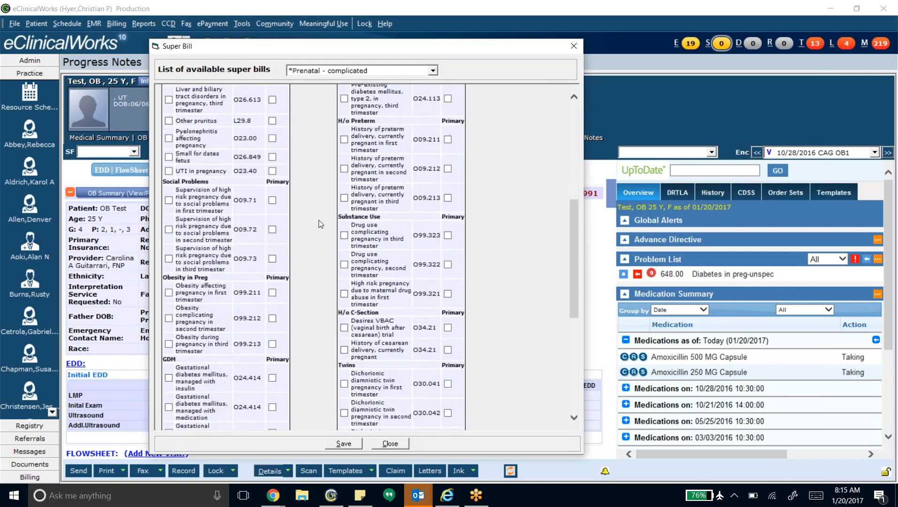
scroll(312, 229, up, 1)
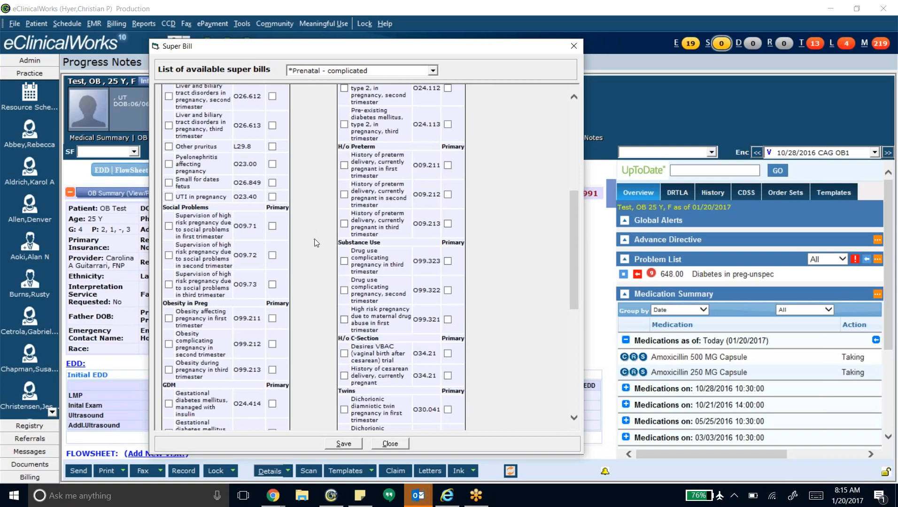
scroll(317, 240, down, 1)
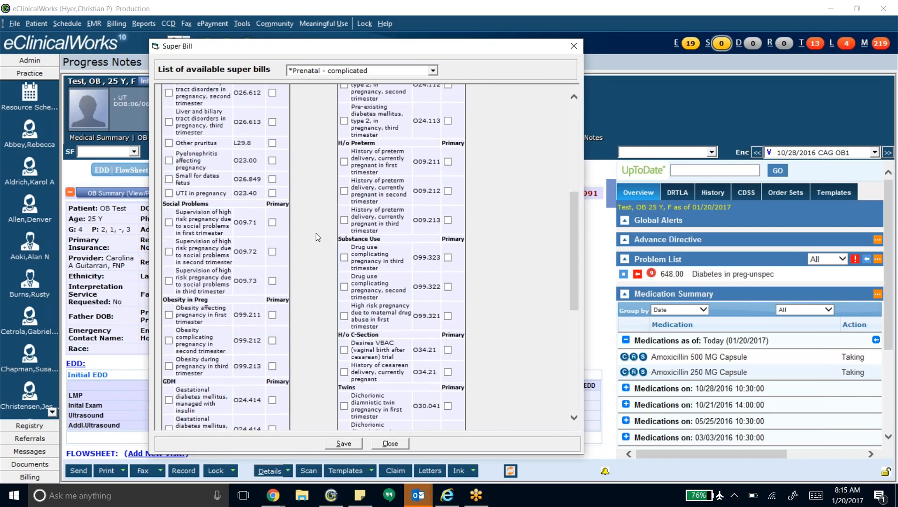
scroll(318, 240, down, 2)
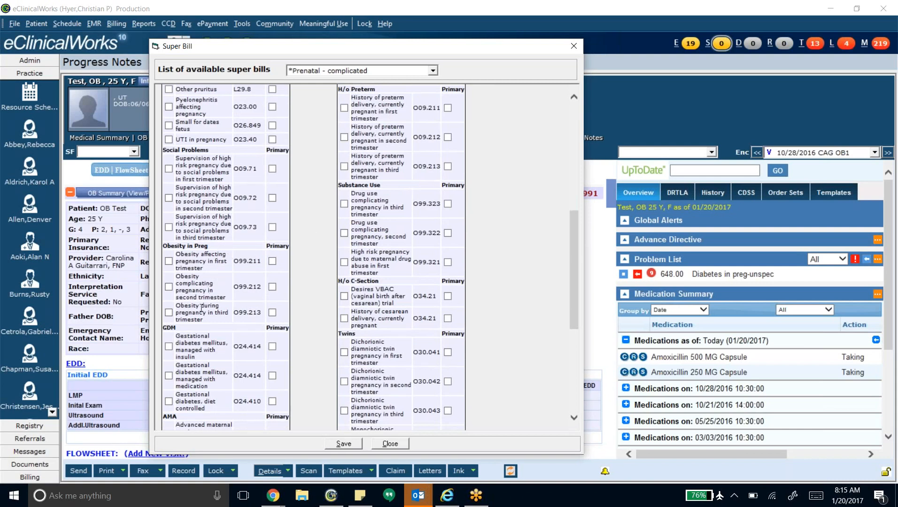
scroll(296, 327, up, 2)
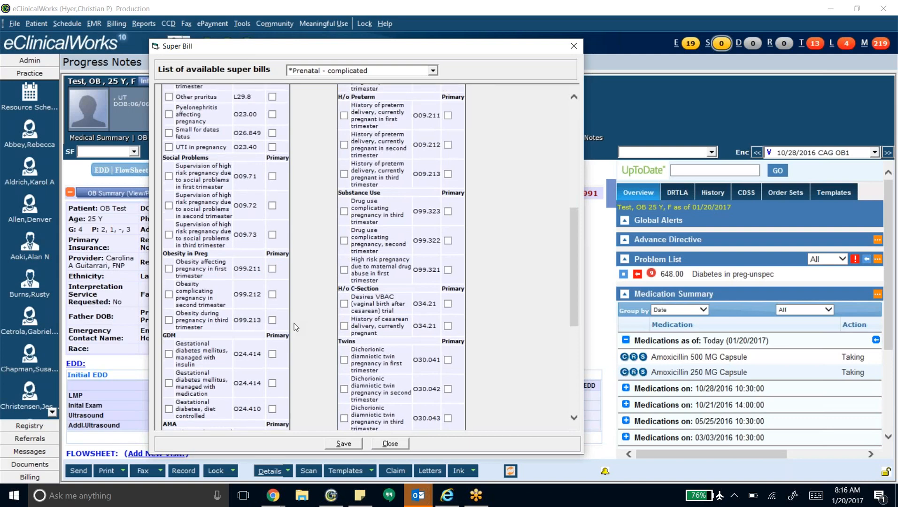
scroll(295, 327, down, 6)
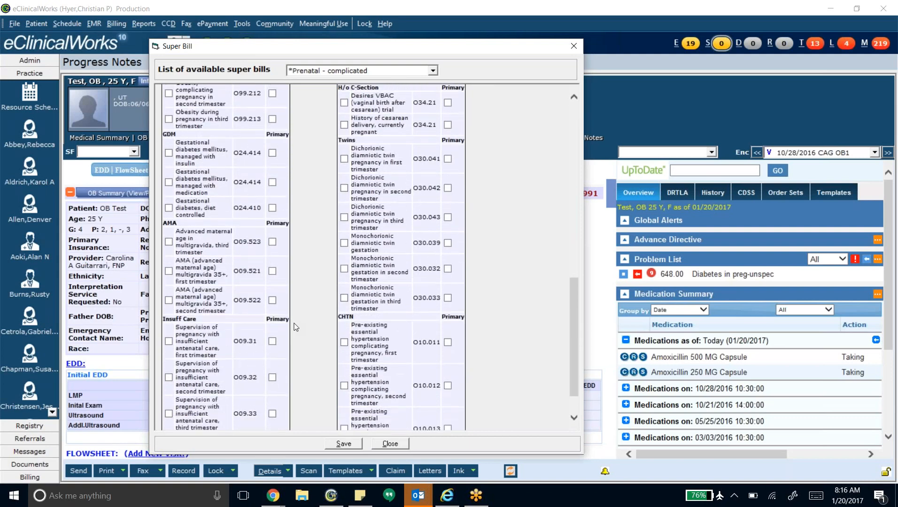
scroll(296, 327, up, 1)
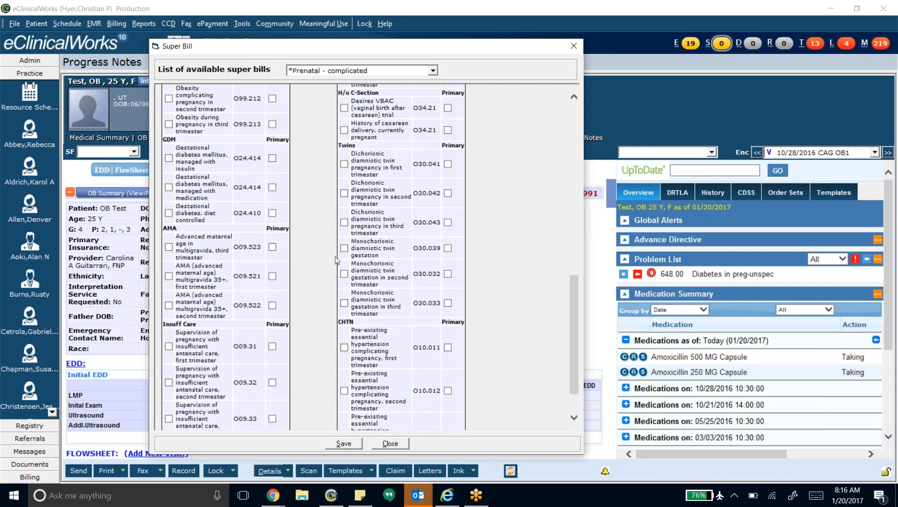
scroll(336, 259, down, 3)
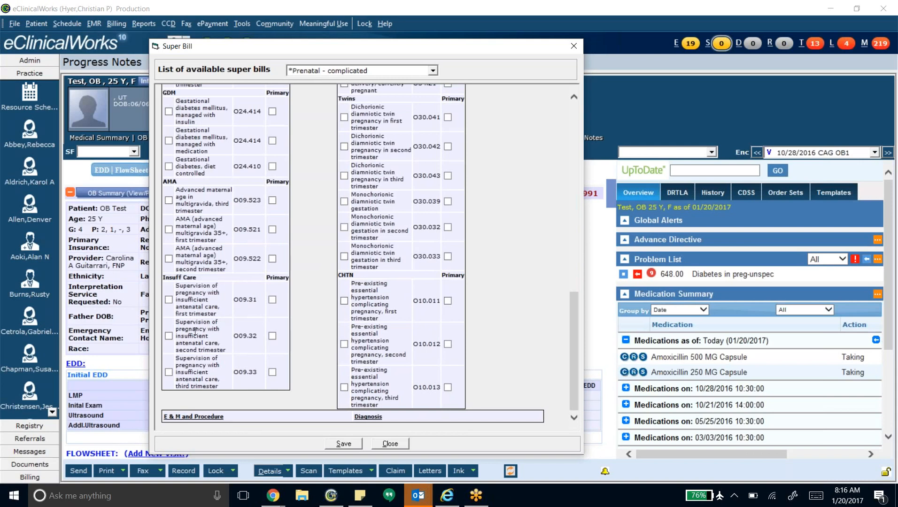
scroll(295, 321, up, 10)
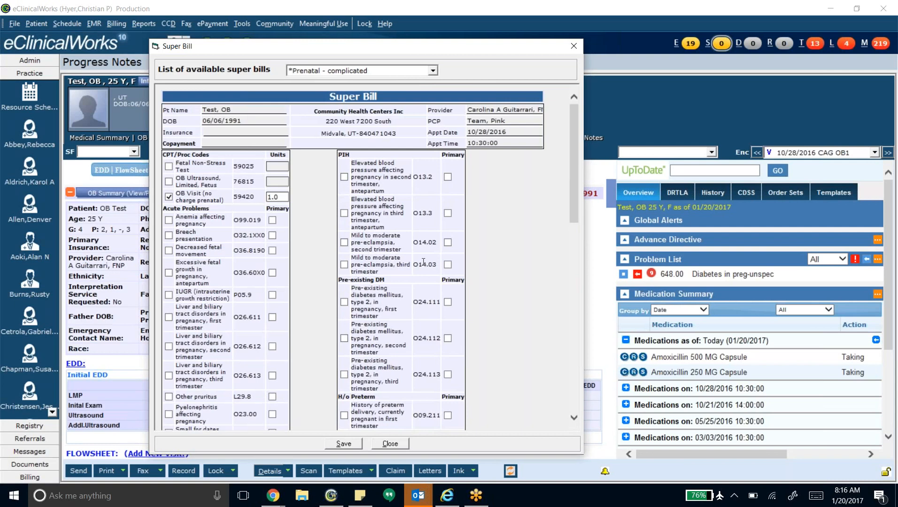
Review the super bill's PIH, Pre-existing DM, H/o Preterm, Substance Use, H/o C-Section, Twins and CHTN diagnosis groups
scroll(423, 262, down, 3)
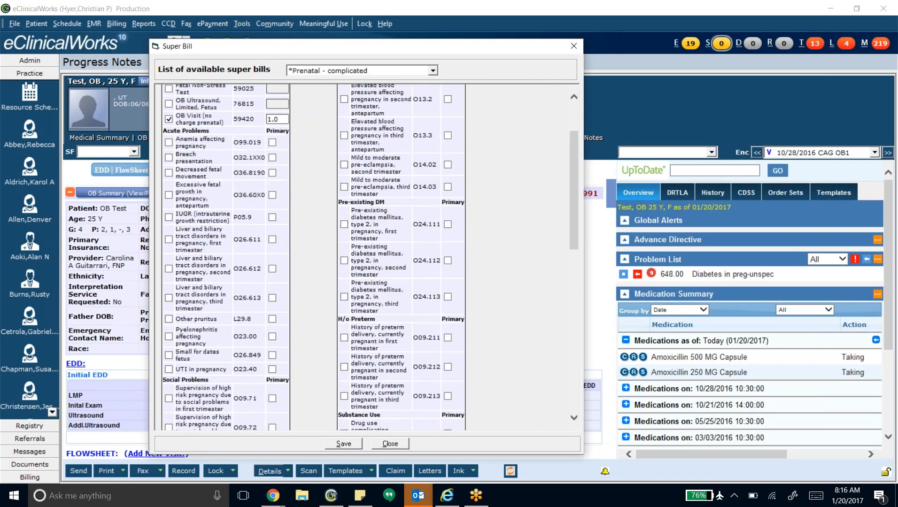
scroll(465, 280, down, 5)
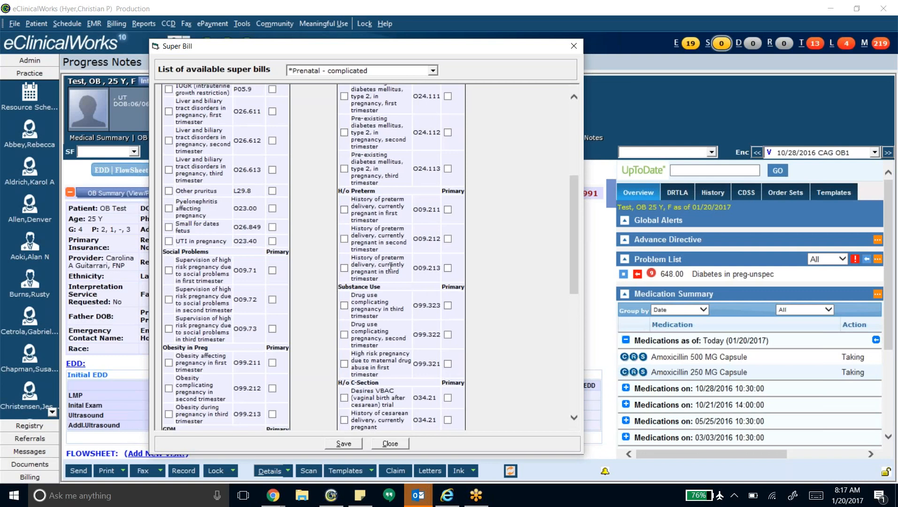
scroll(465, 291, down, 5)
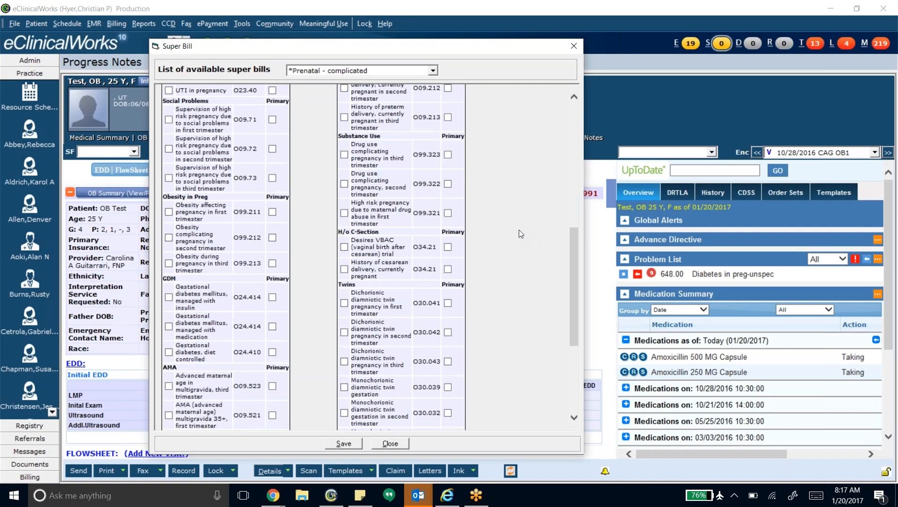
scroll(519, 233, down, 4)
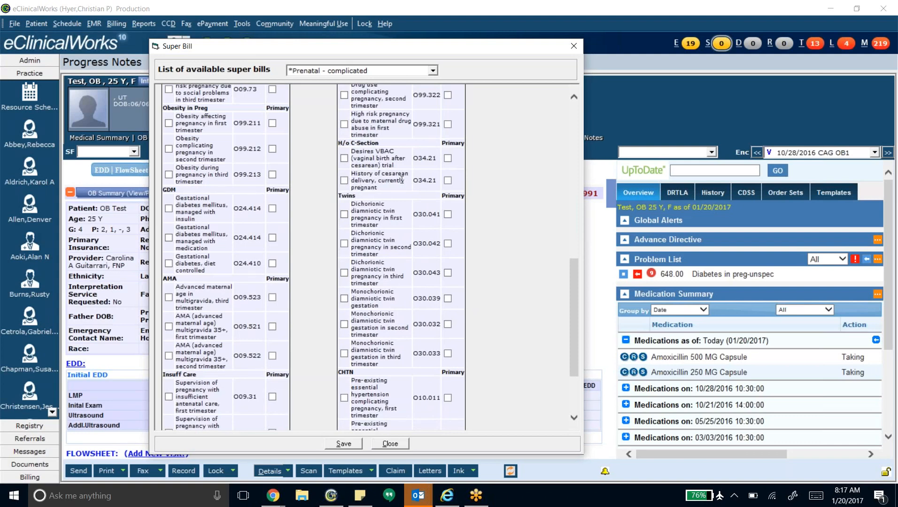
scroll(450, 193, up, 3)
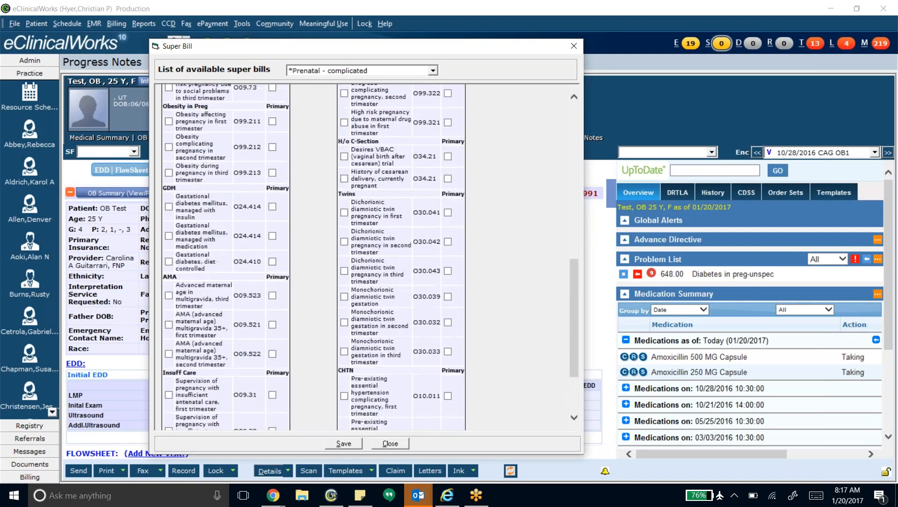
scroll(369, 257, down, 2)
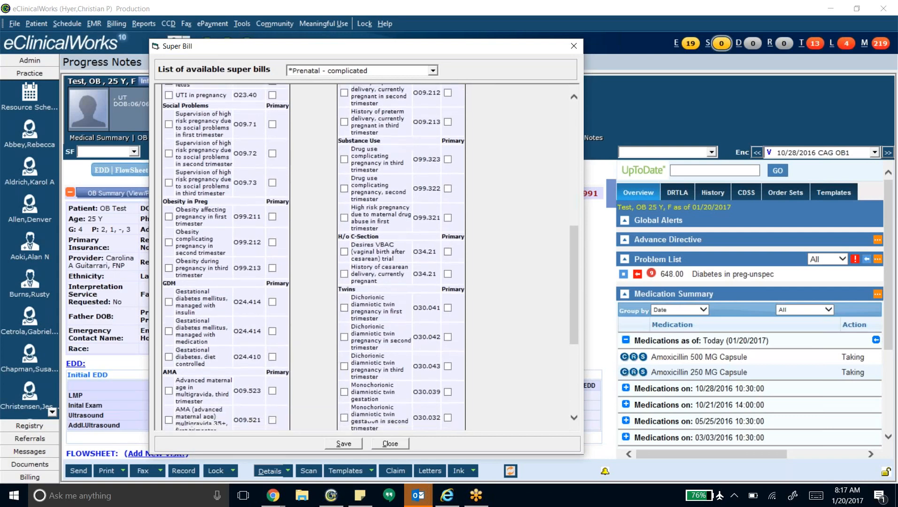
scroll(369, 257, down, 1)
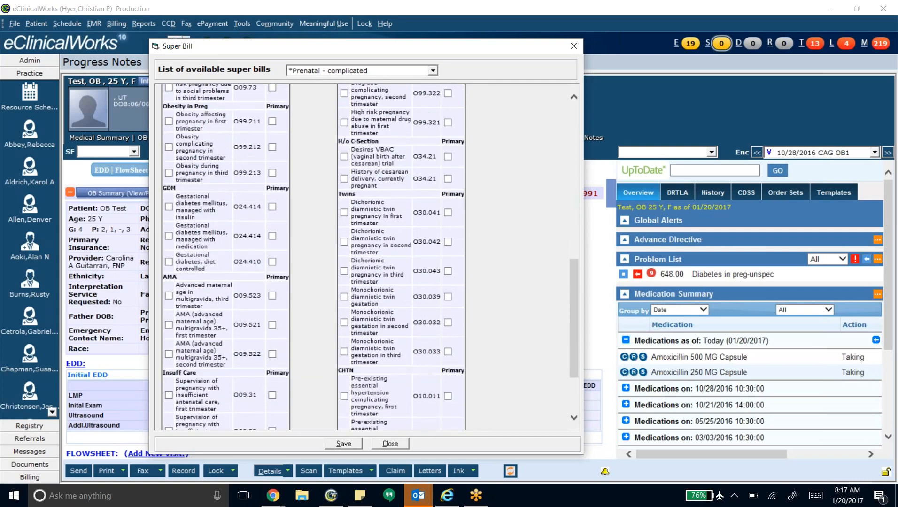
scroll(369, 257, down, 3)
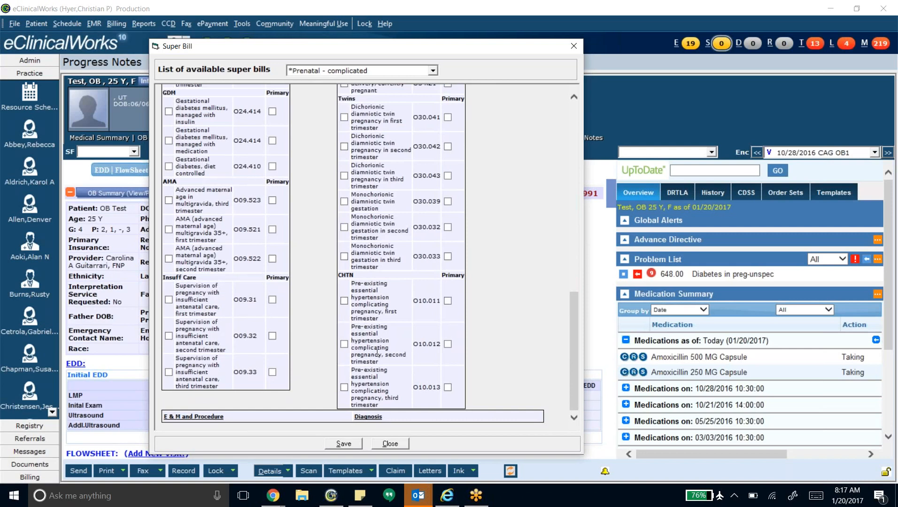
Save the super bill with Mild to moderate pre-eclampsia, third trimester (O14.03) selected, and mark that diagnosis as the primary assessment
scroll(446, 364, up, 15)
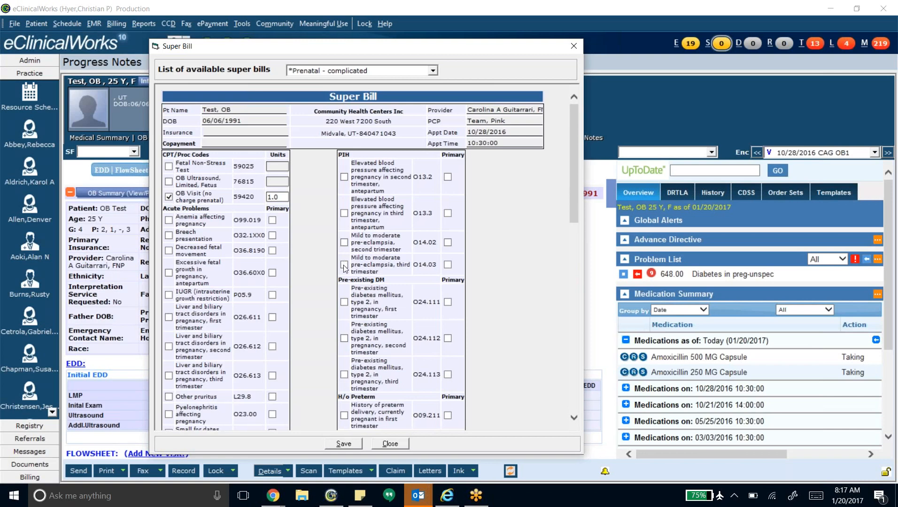
click(343, 443)
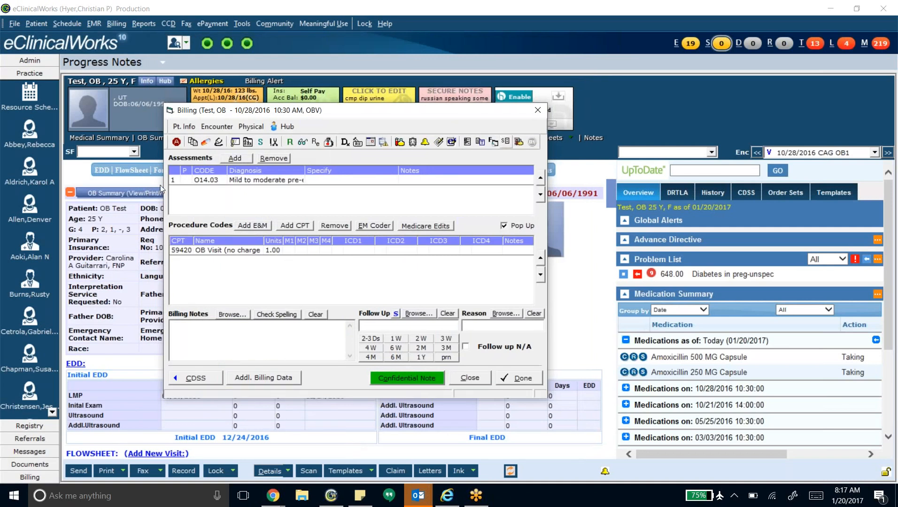
click(185, 181)
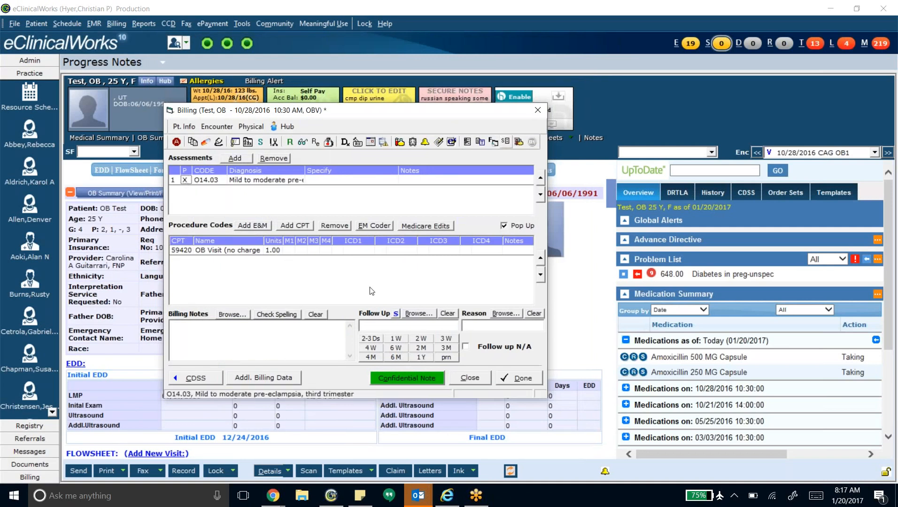
Link procedure code 59420 to assessment 1, O14.03, as ICD1, set the follow-up to prn, and close the billing window
double_click(338, 254)
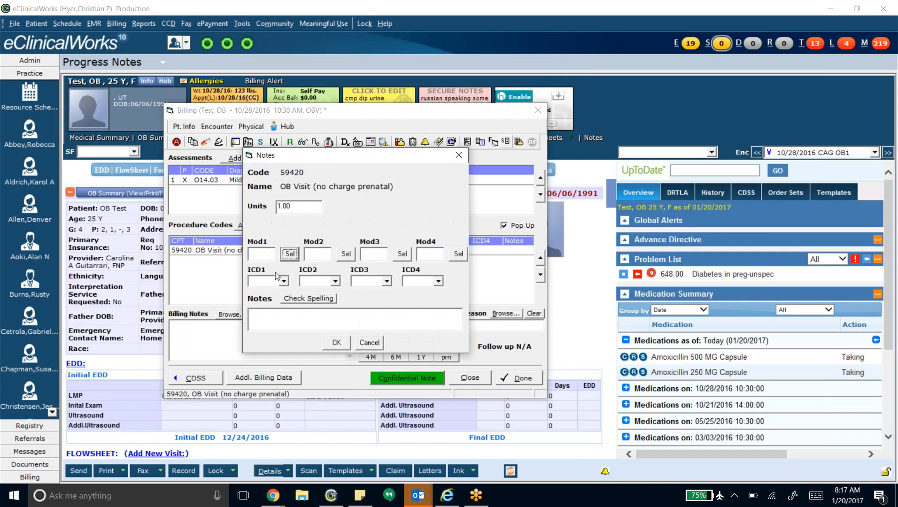
text(1)
click(336, 344)
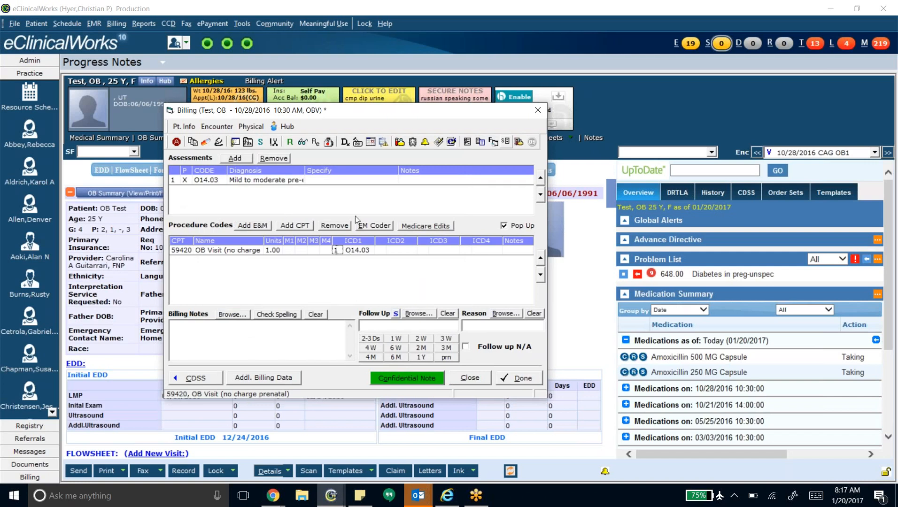
click(445, 358)
click(461, 374)
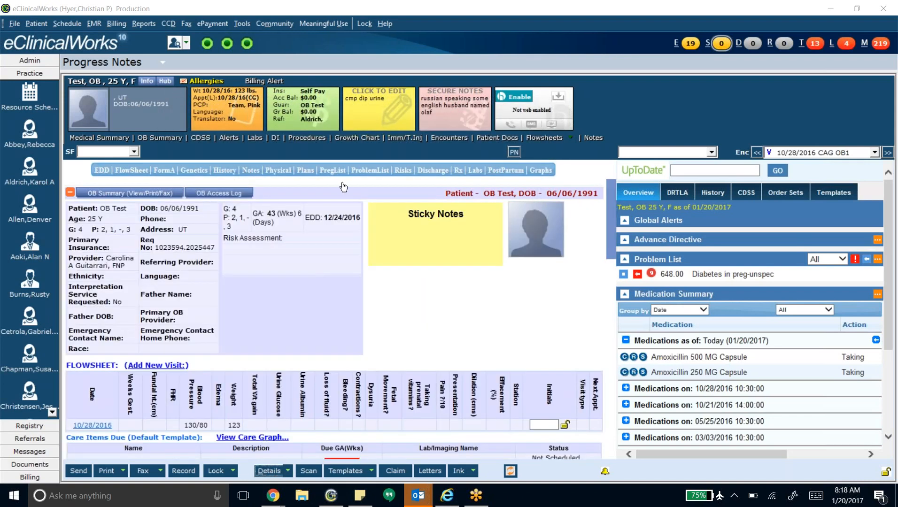
Reopen the visit's billing details to check the assessment, procedure code and follow-up, and close them again
click(269, 471)
drag(450, 123, 396, 127)
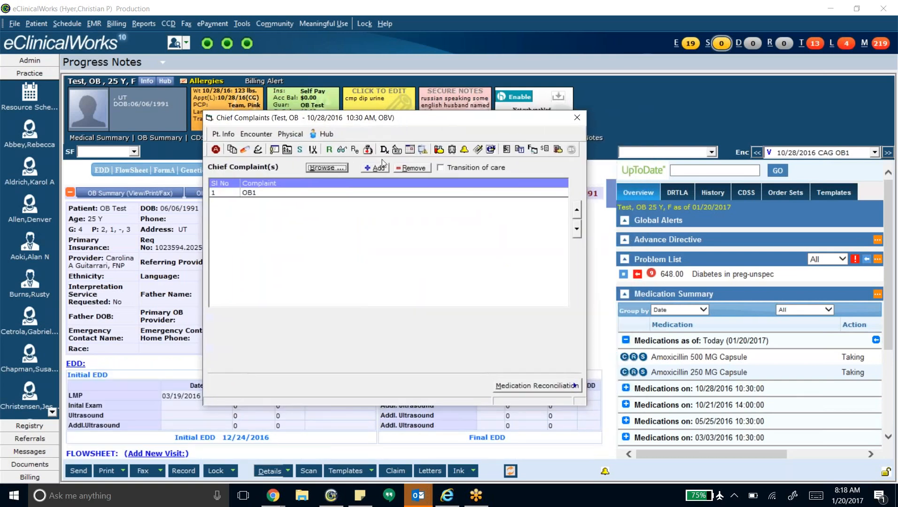
click(408, 151)
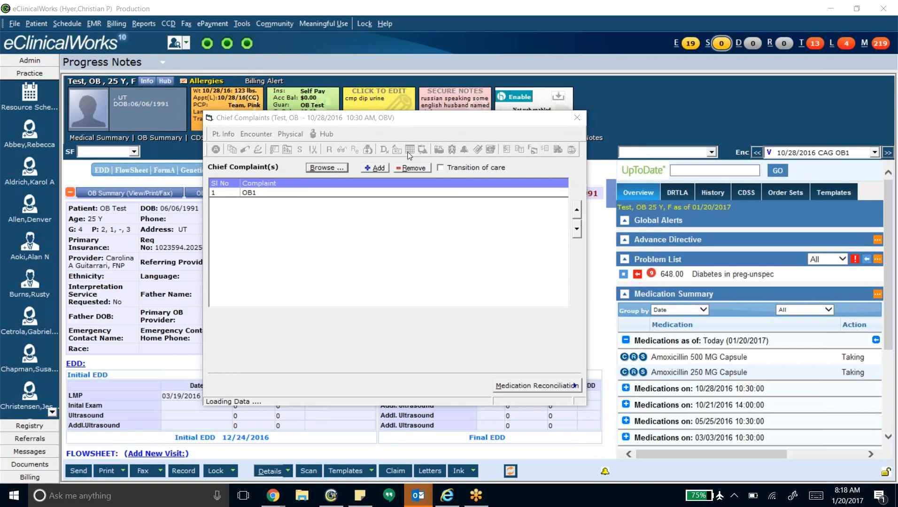
drag(441, 124, 384, 128)
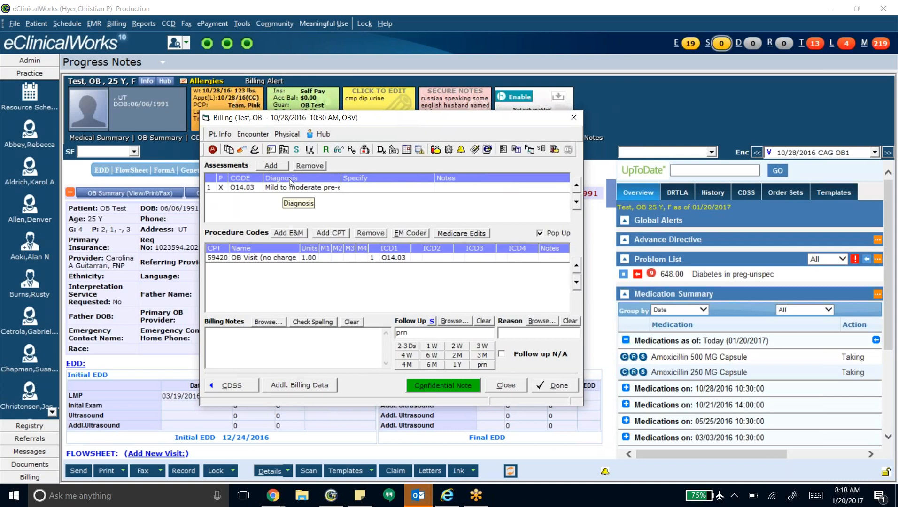
click(567, 152)
click(506, 386)
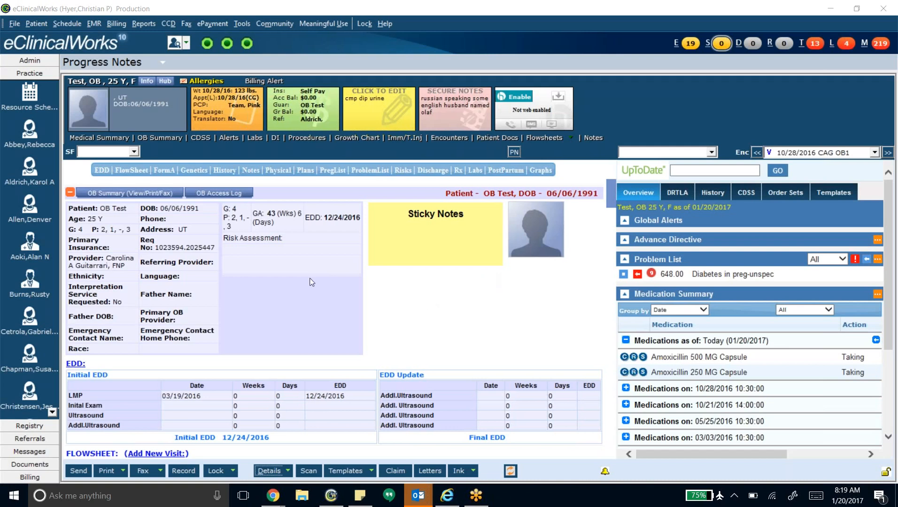
Review the *Prenatal - Uncomplicated super bill's OB visit code and its 1st Pregnancy and 2nd+ Pregnancy diagnoses, and close the visit windows
click(270, 471)
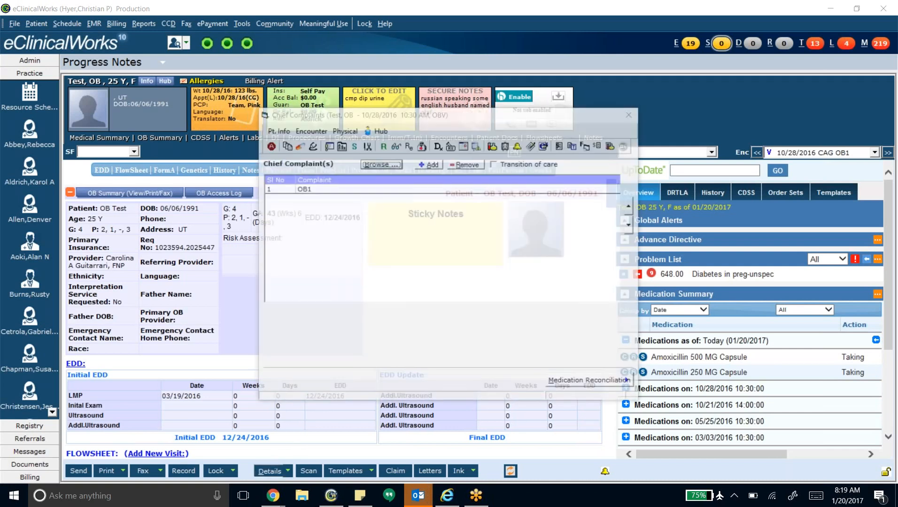
drag(405, 119, 345, 114)
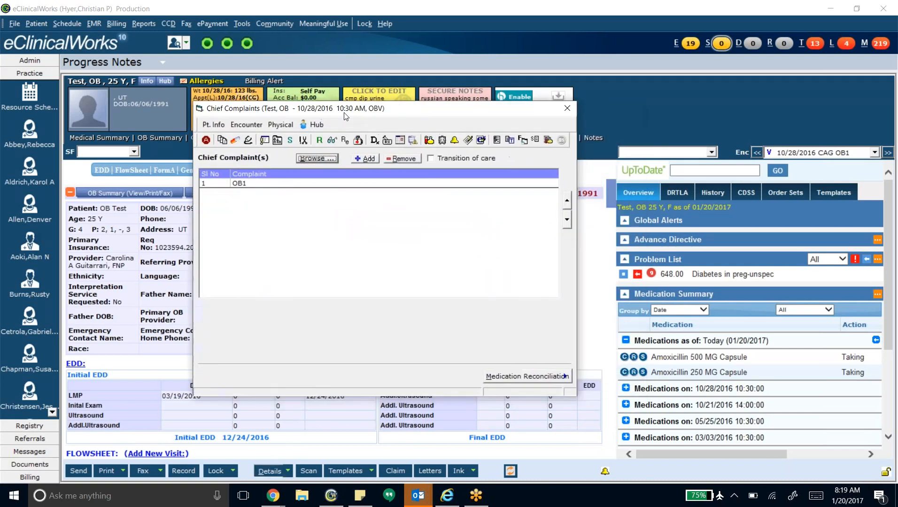
click(534, 141)
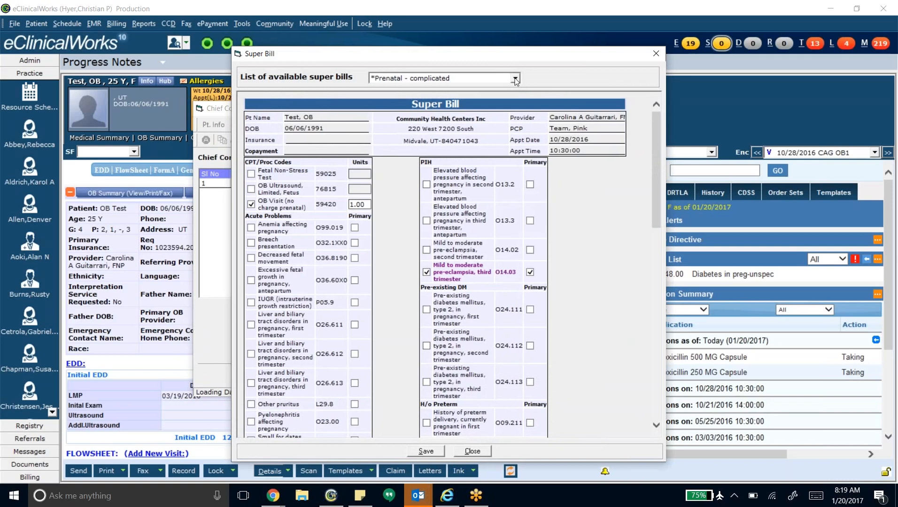
click(516, 79)
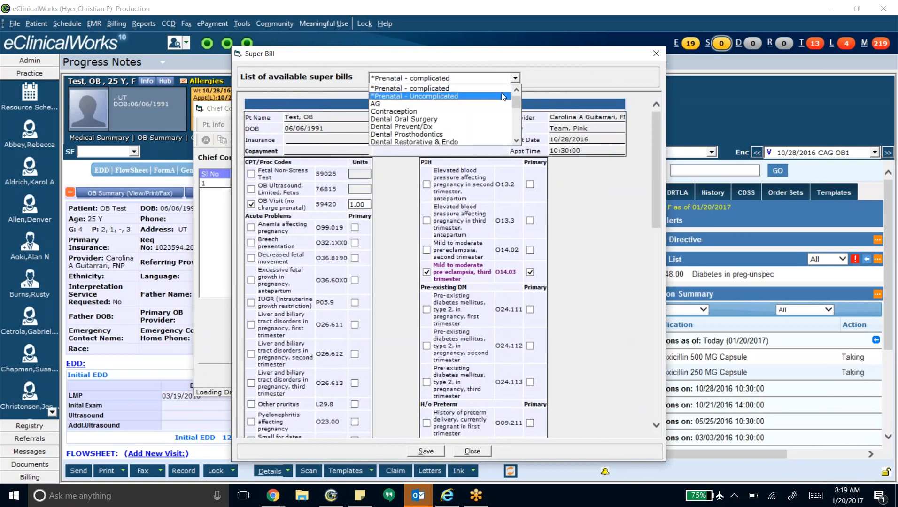
click(501, 93)
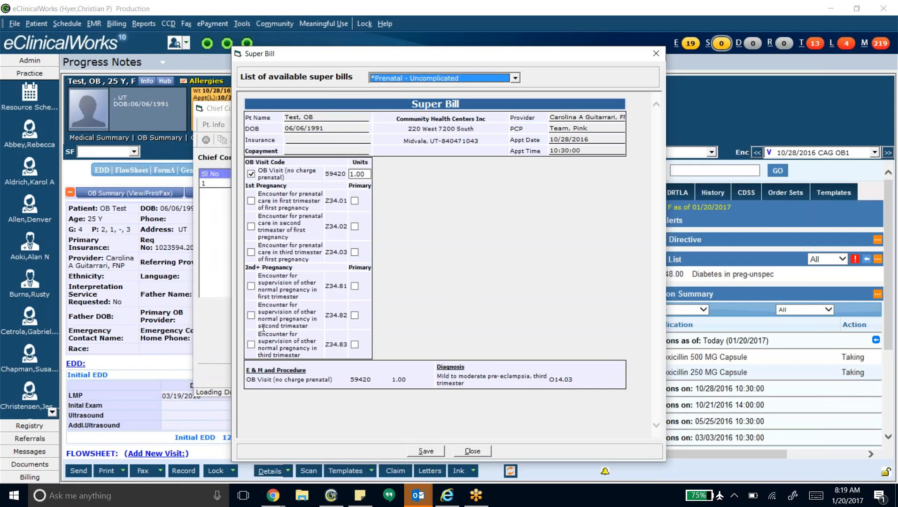
click(434, 452)
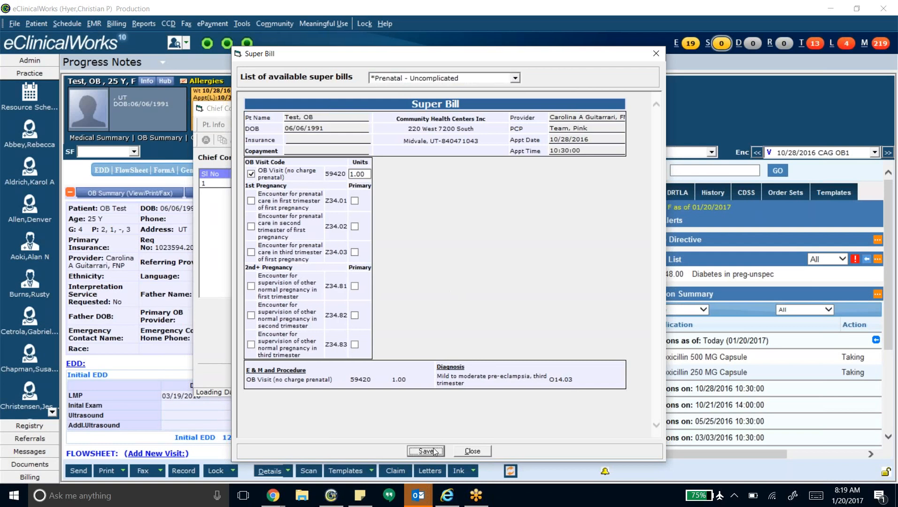
click(461, 452)
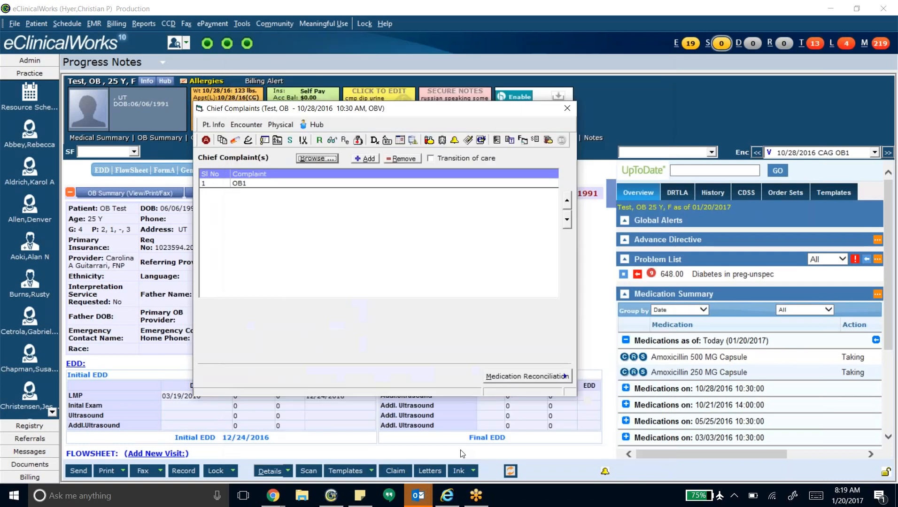
click(567, 115)
click(567, 109)
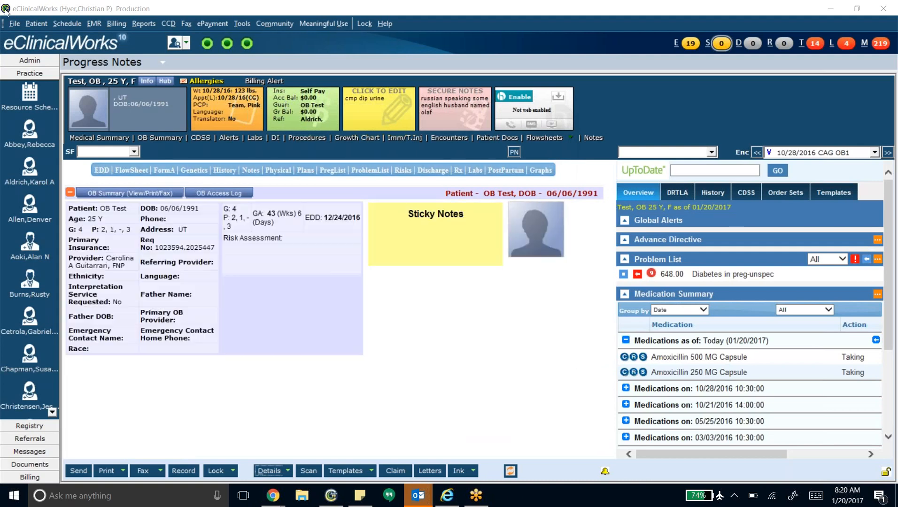
Keep *Prenatal - complicated as the Default Superbill in the personal default settings and save the settings
click(12, 25)
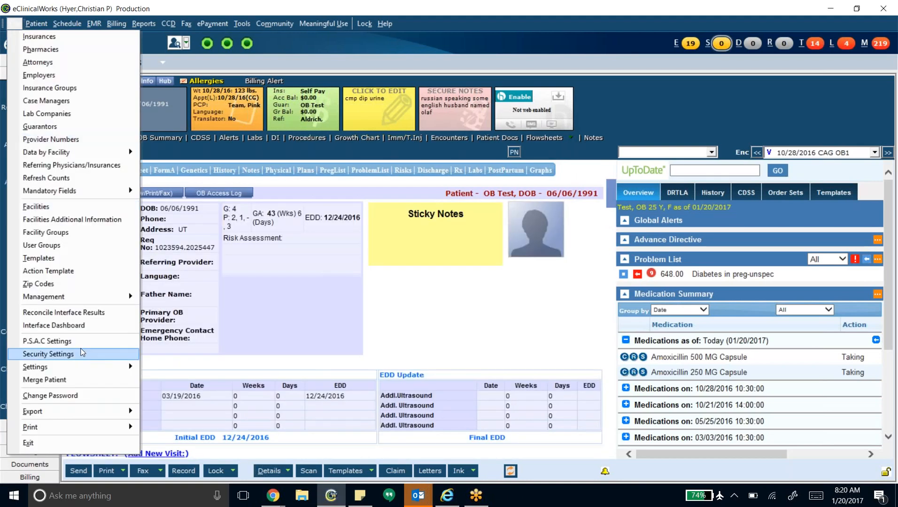
mouse_move(77, 367)
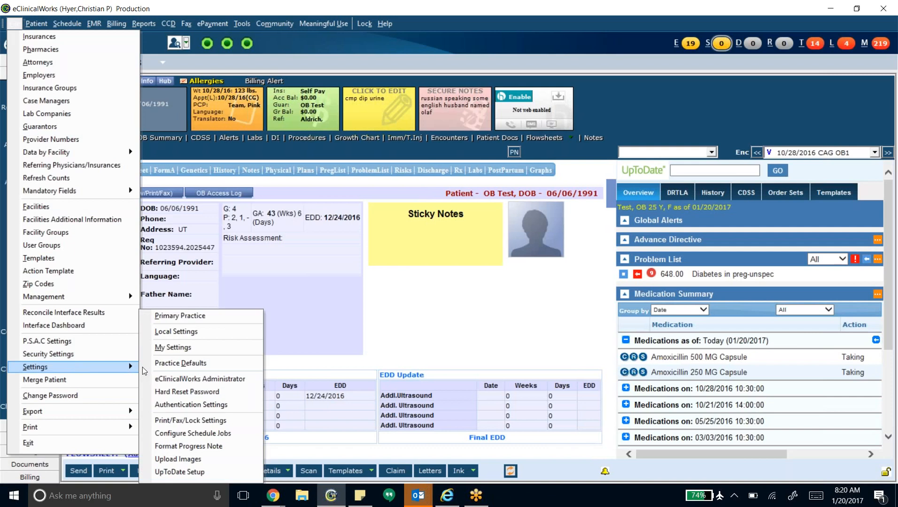
click(158, 350)
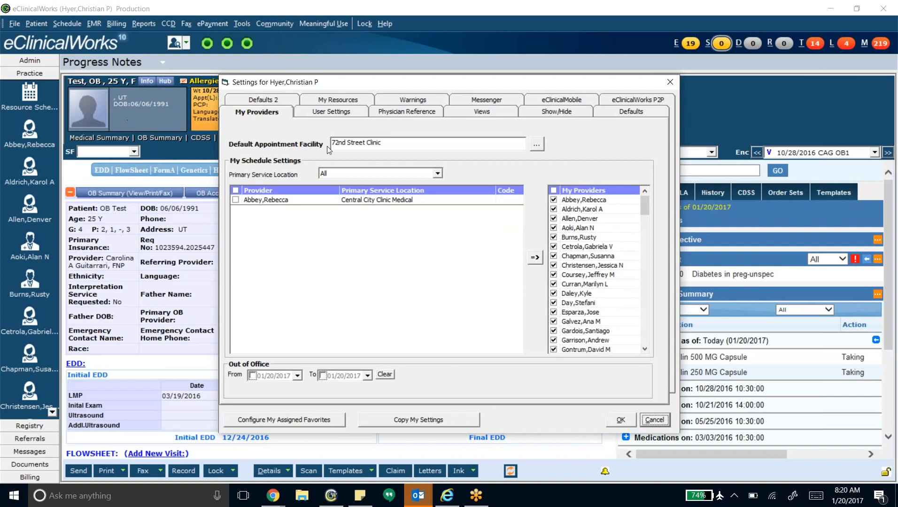
drag(420, 77, 349, 78)
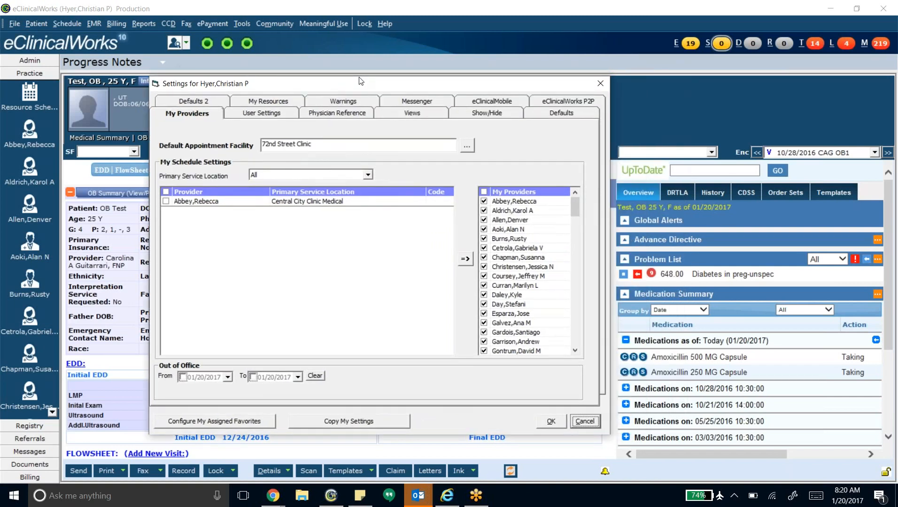
click(541, 115)
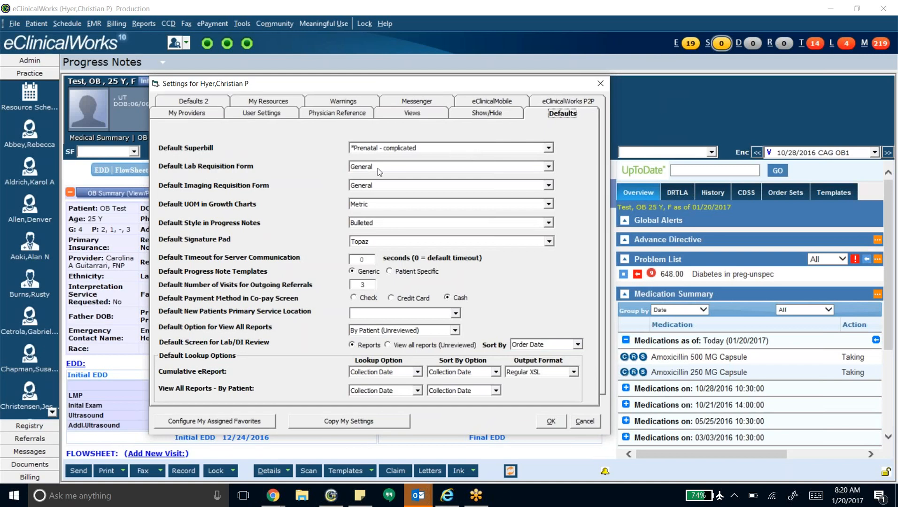
click(547, 148)
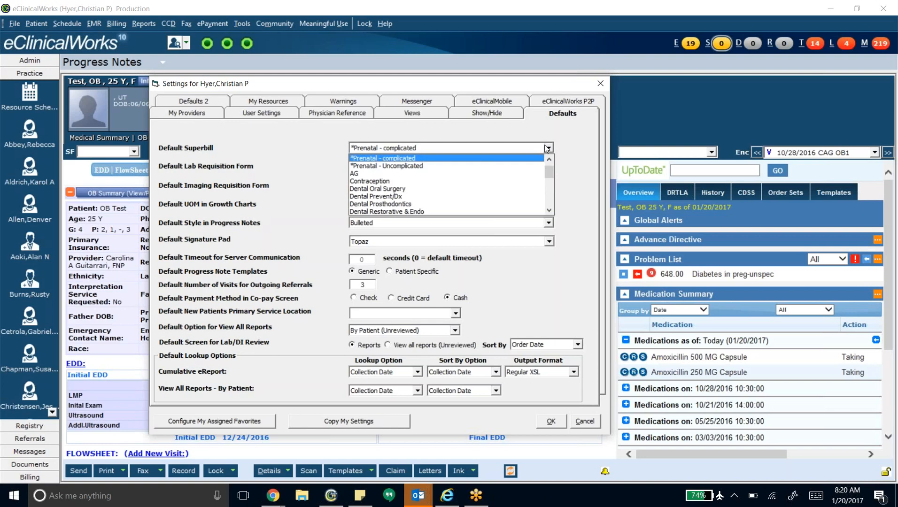
click(540, 137)
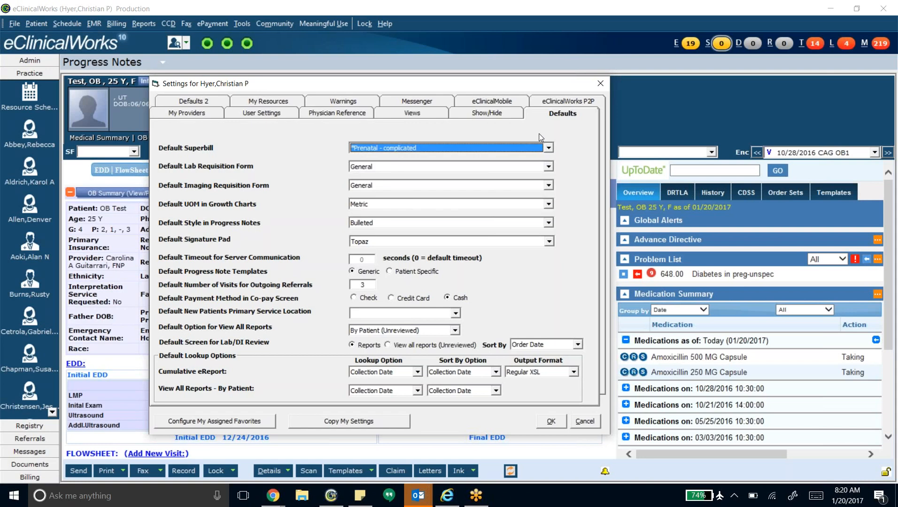
click(554, 422)
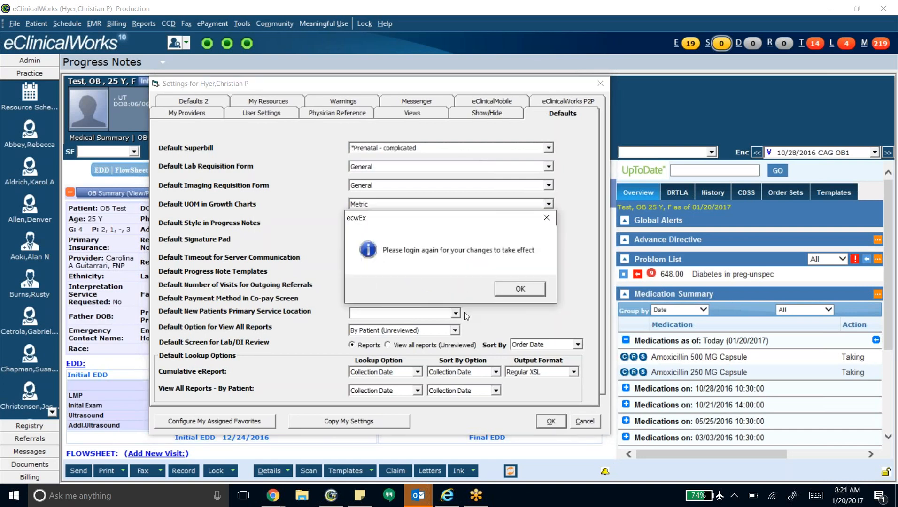
click(517, 288)
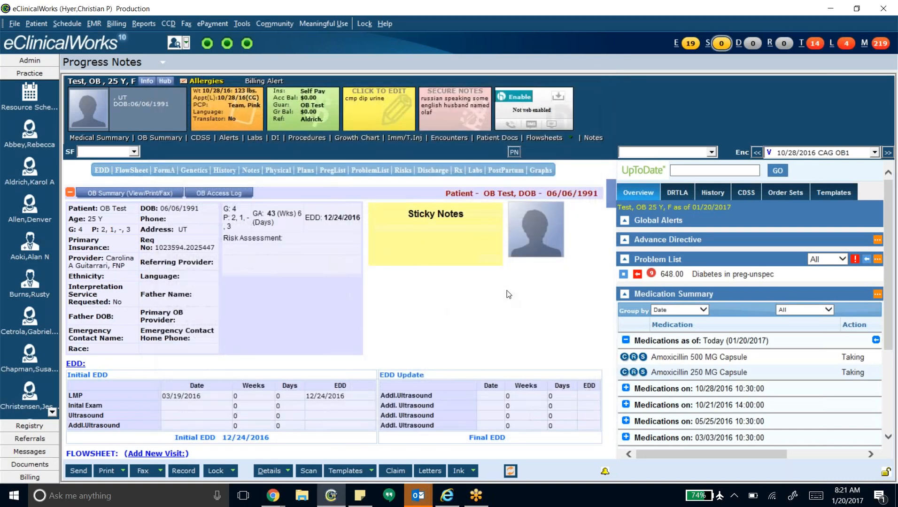